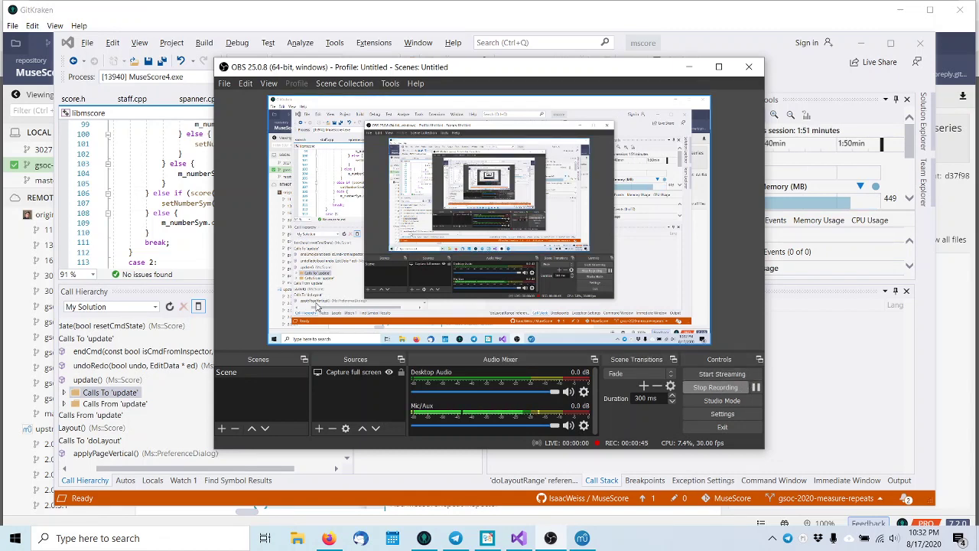
Bring MuseScore to the front and dismiss the Start Center
left_click(155, 242)
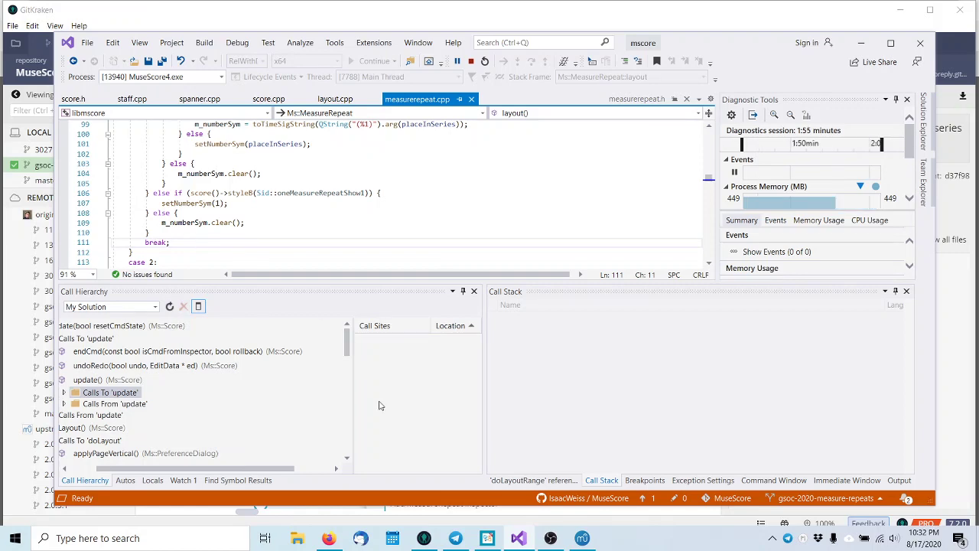
left_click(582, 539)
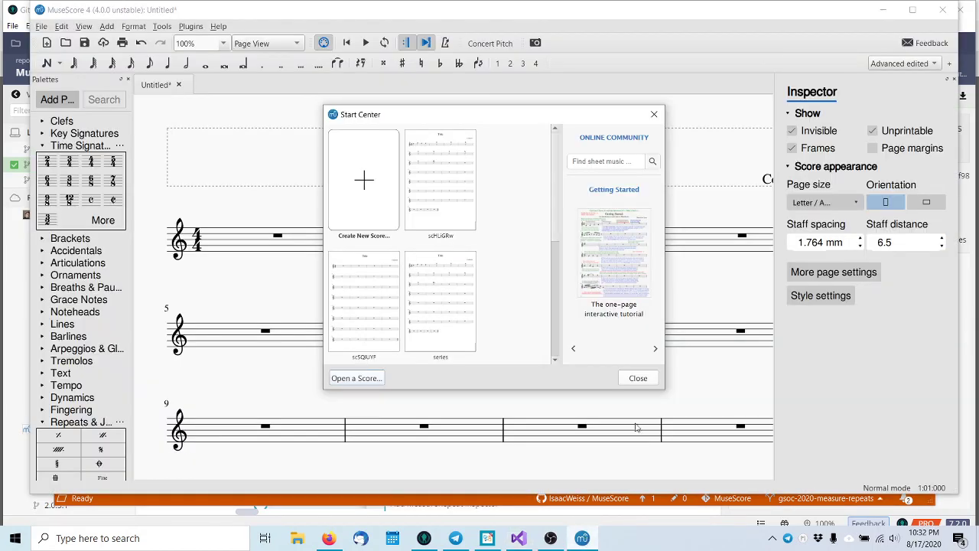
left_click(641, 378)
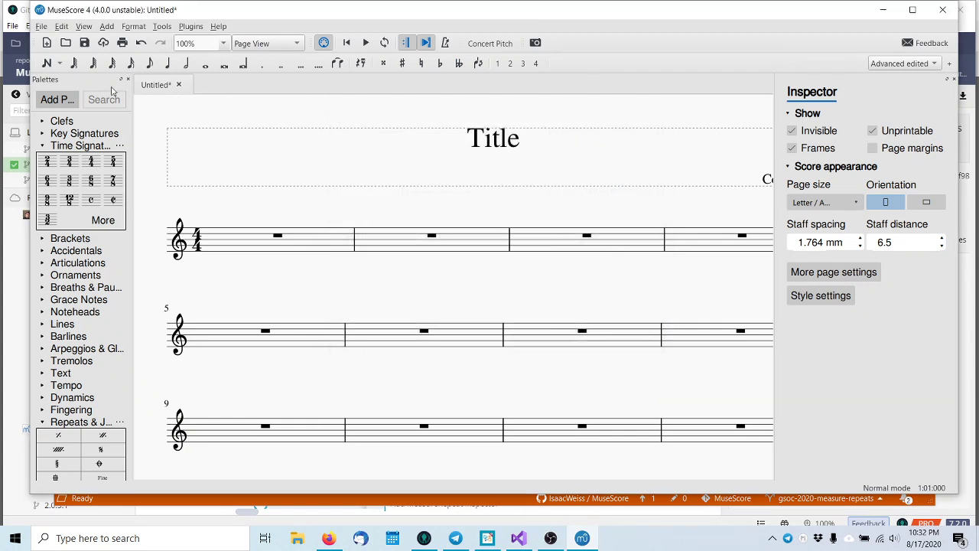
Open series.mscz from File > Open Recent and close the Inspector panel
left_click(42, 26)
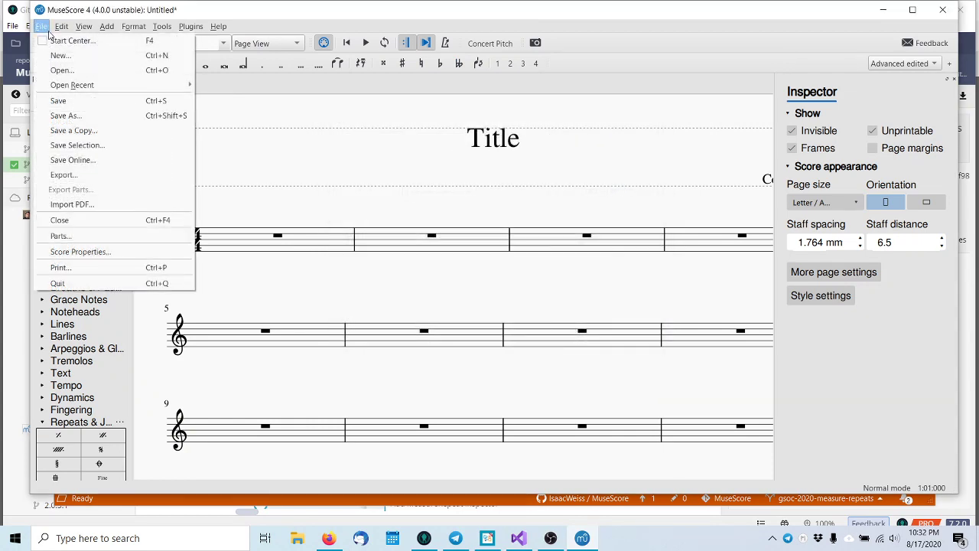
mouse_move(82, 90)
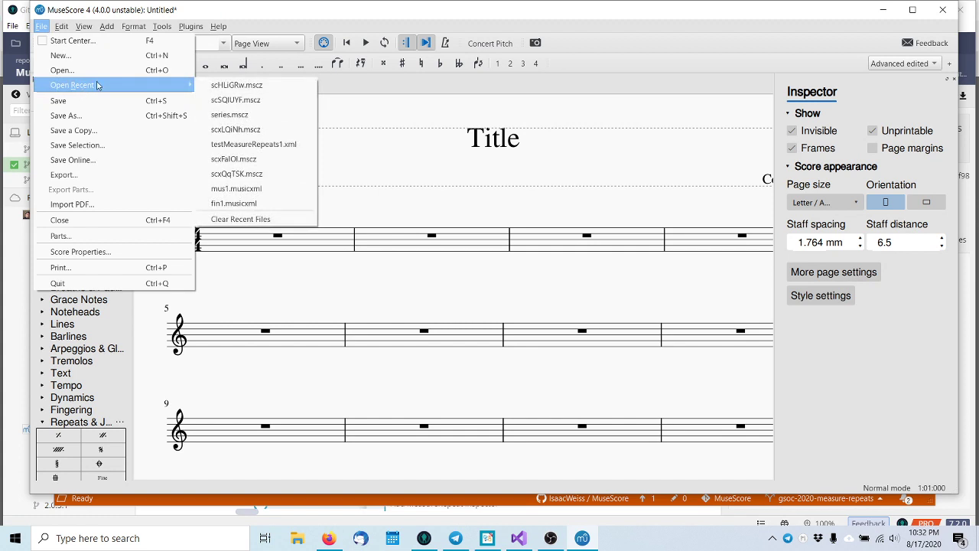
left_click(227, 115)
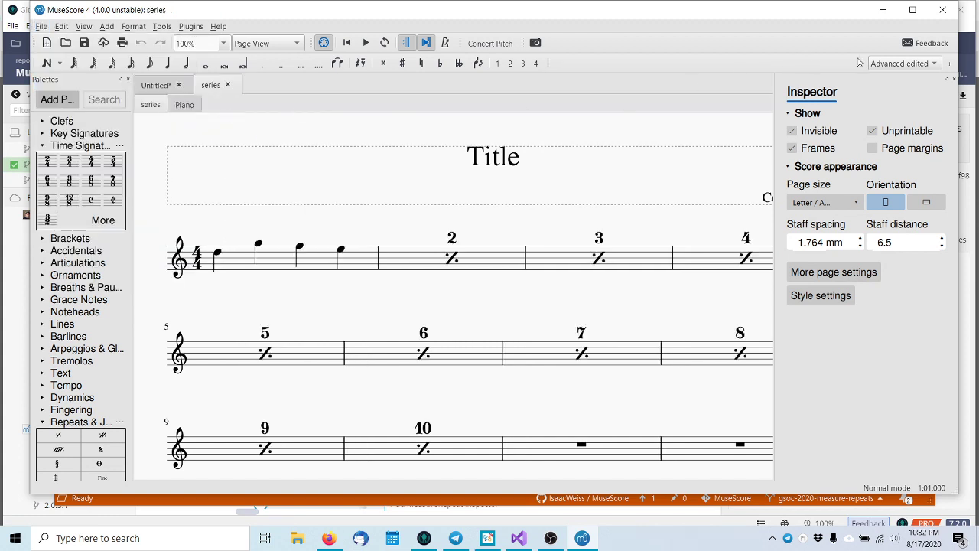
left_click(953, 80)
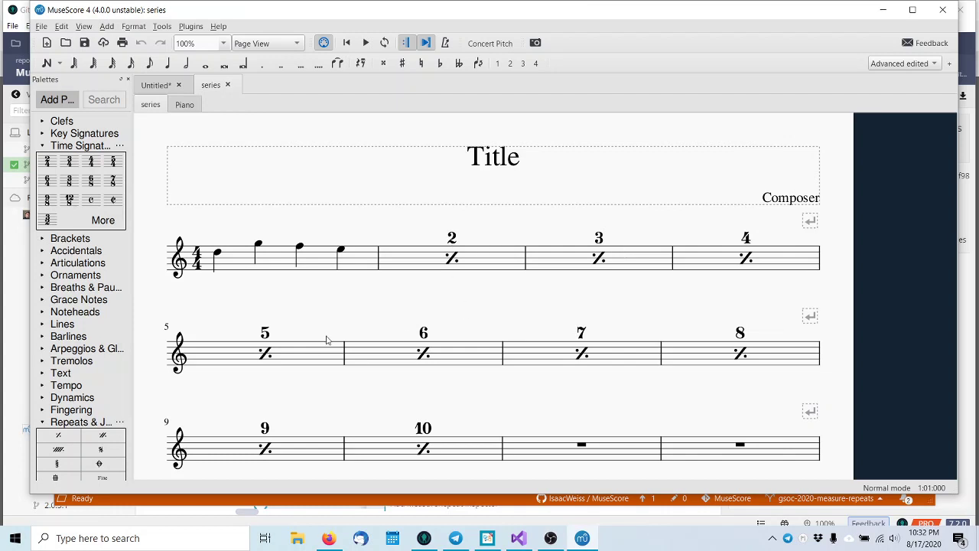
Open the Style dialog from the measure 2 repeat sign and move it to the top-left corner
left_click(458, 240)
right_click(458, 241)
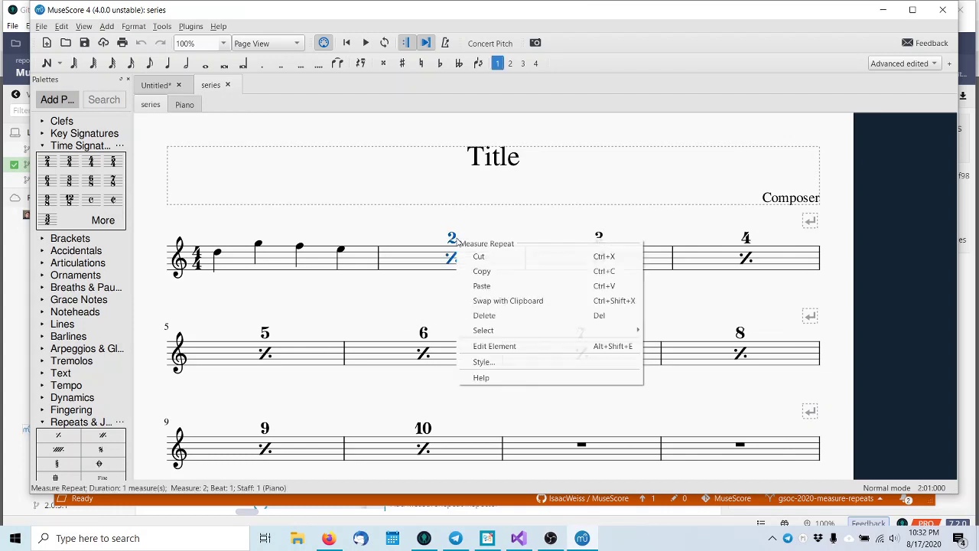
left_click(522, 372)
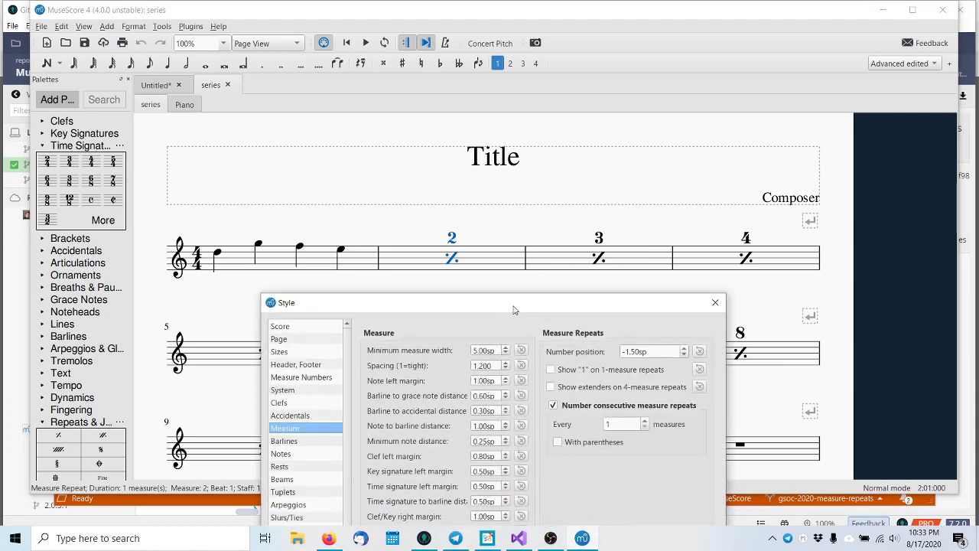
left_click_drag(514, 309, 116, 178)
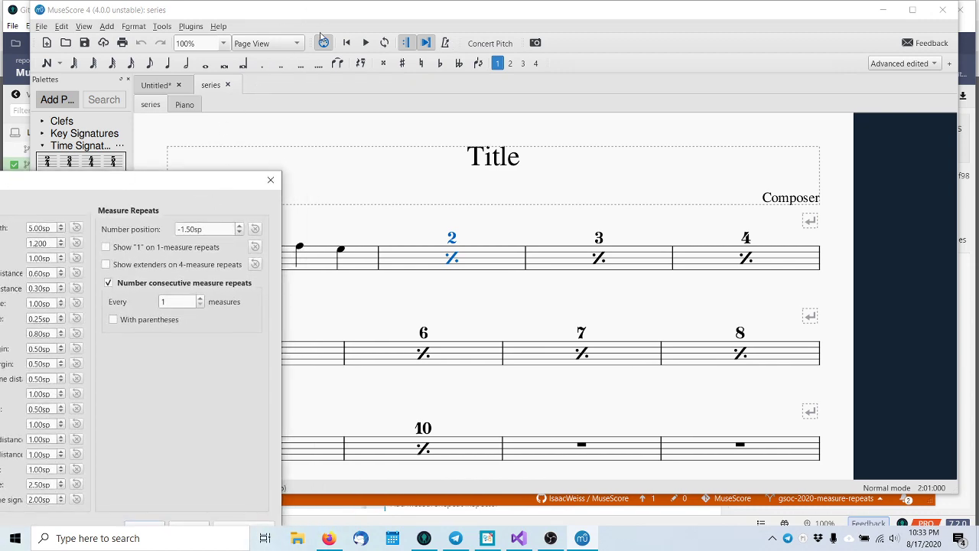
left_click_drag(219, 184, 127, 112)
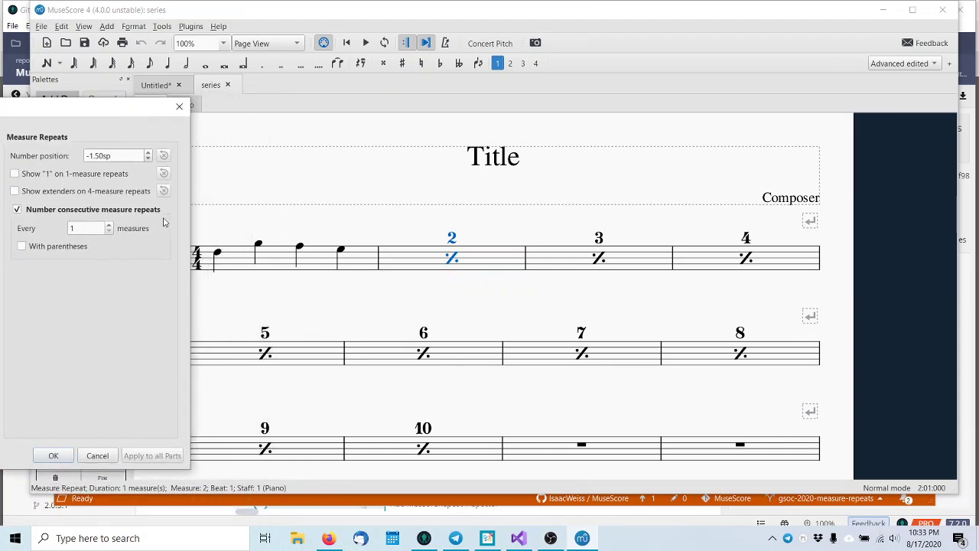
Enable Number consecutive measure repeats and With parentheses so repeats read (2) through (10)
left_click(109, 211)
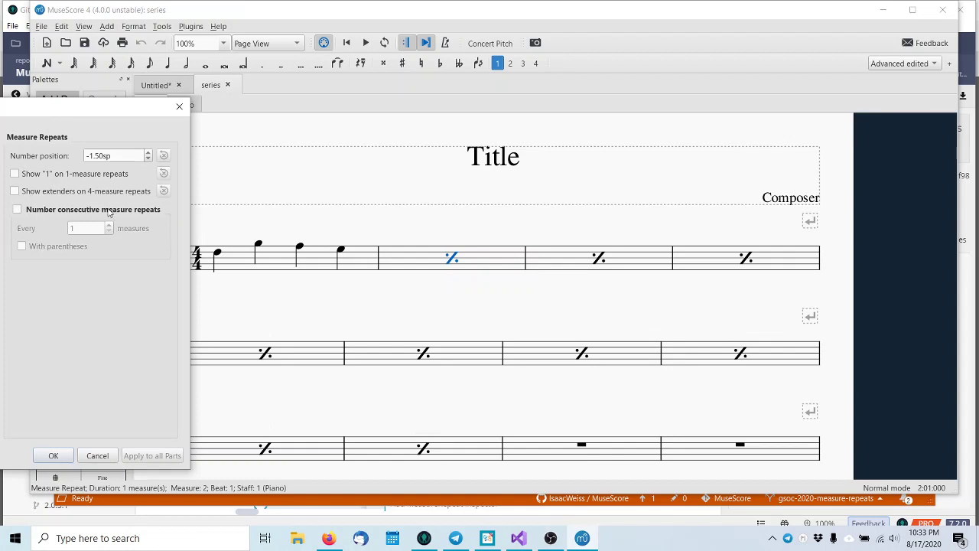
left_click(84, 177)
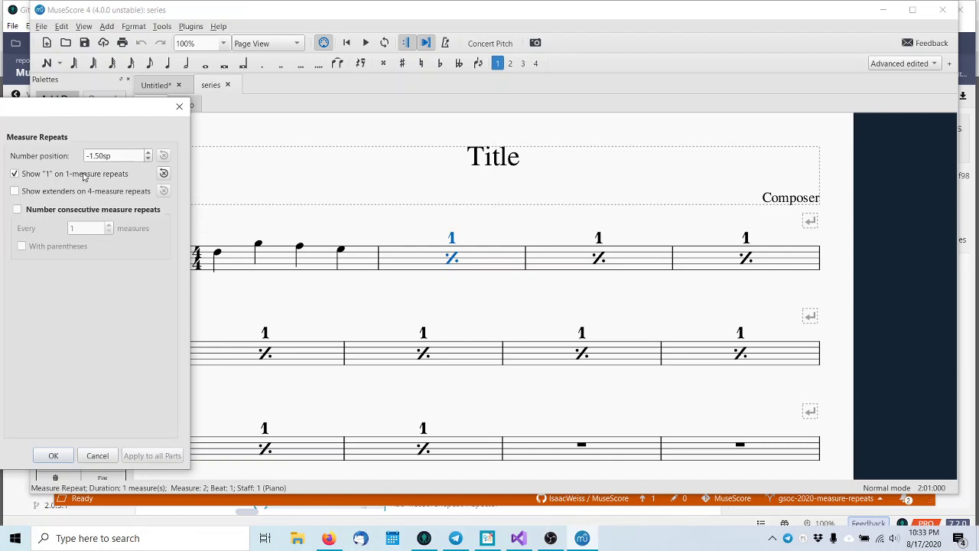
left_click(95, 210)
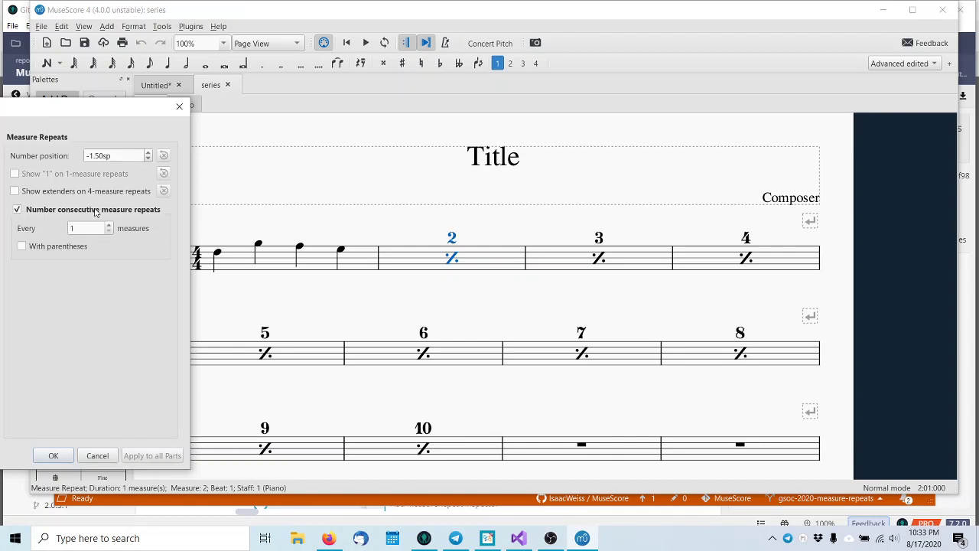
left_click(76, 248)
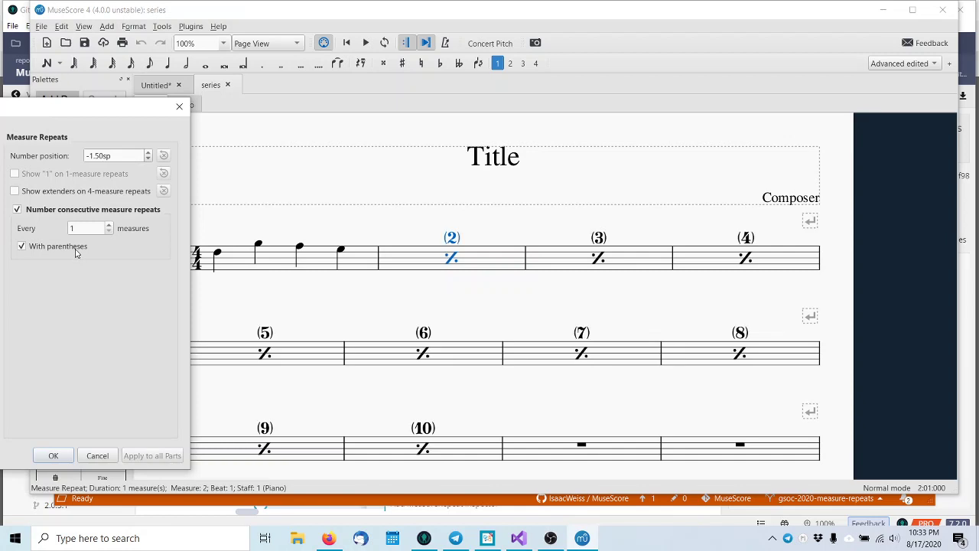
Number measure repeats every 5 measures, showing (5) and (10), then close the Style dialog
left_click(111, 227)
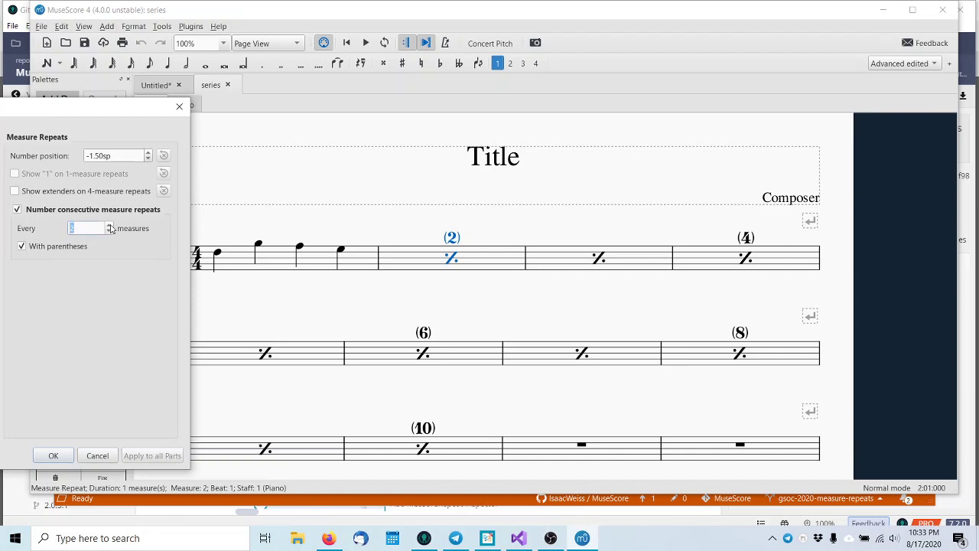
left_click(111, 227)
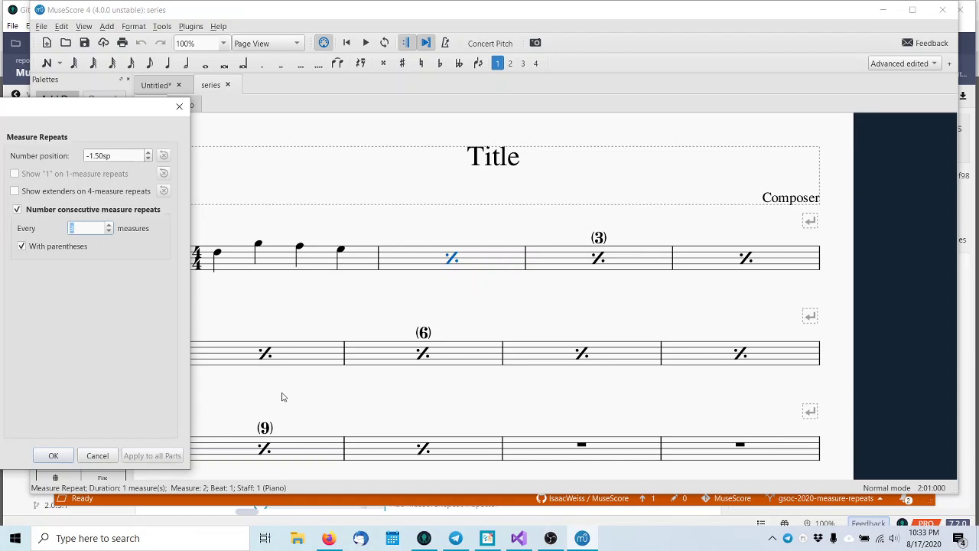
left_click(109, 225)
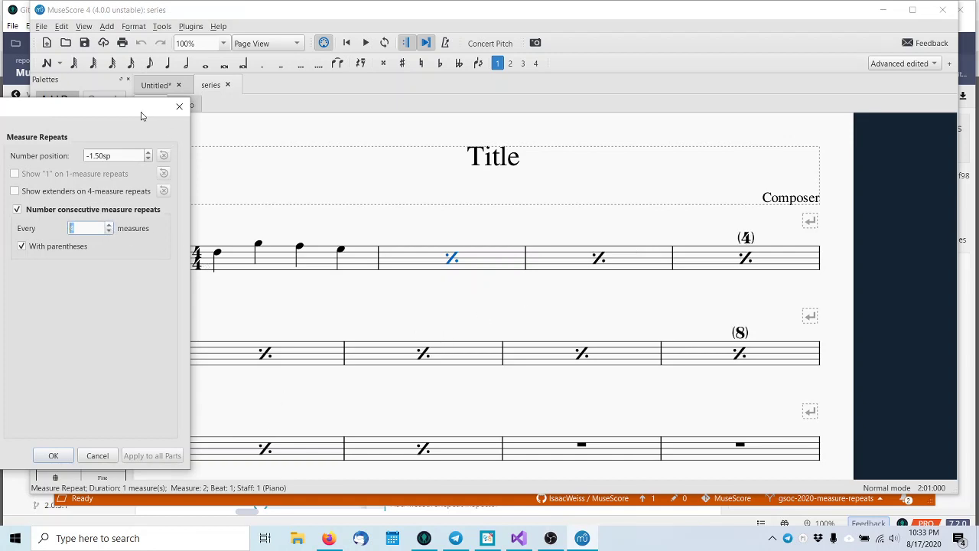
left_click_drag(140, 115, 115, 126)
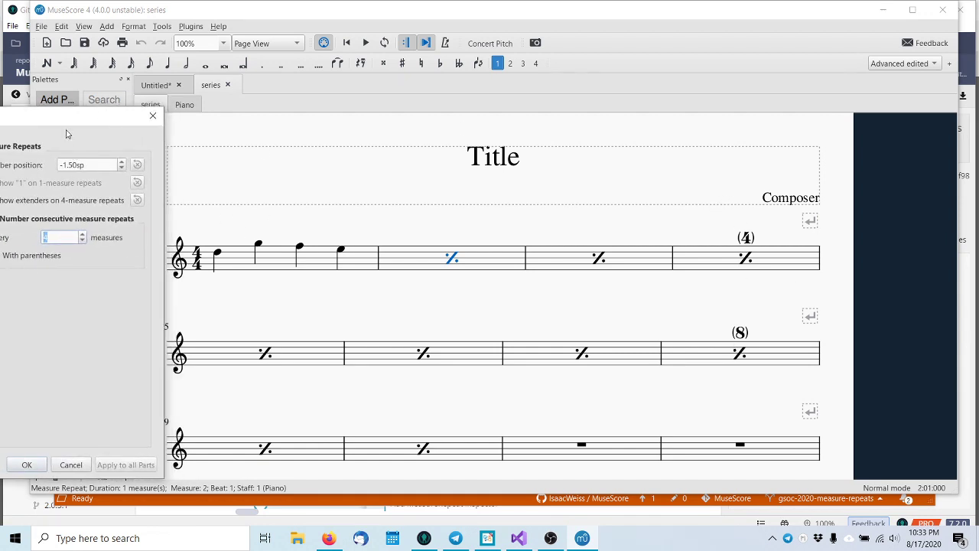
left_click(83, 234)
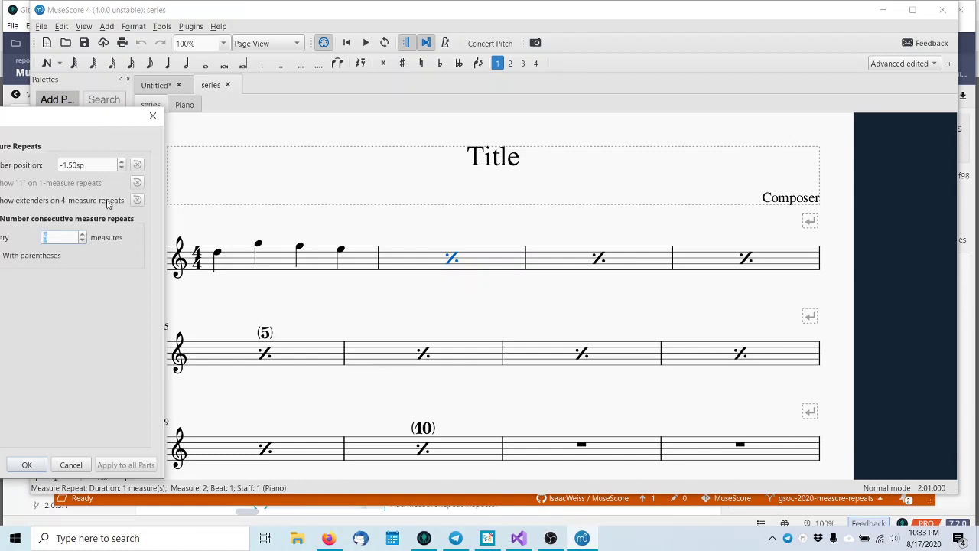
left_click(151, 115)
left_click(809, 221)
Delete the line breaks at the system ends so the first system holds 18 measures
key("Delete")
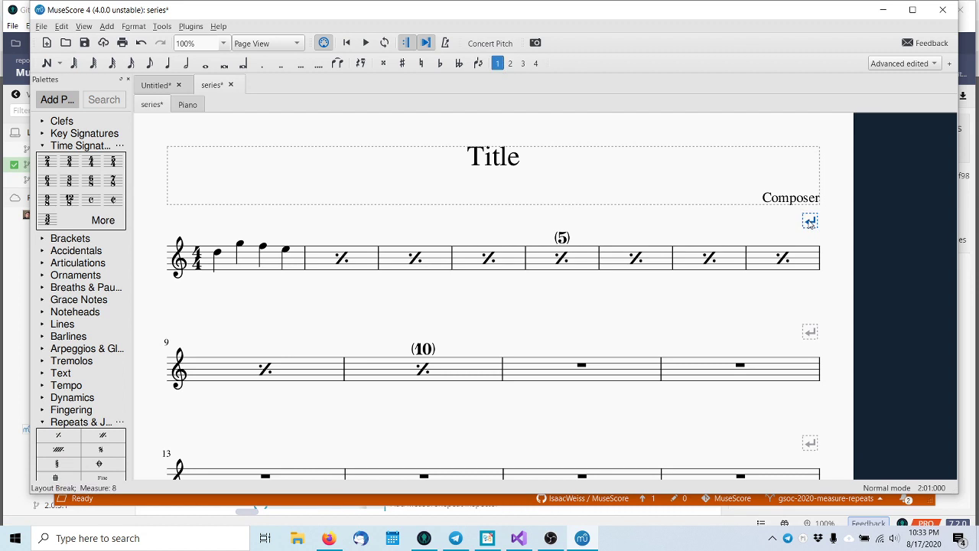
key("Delete")
left_click(810, 223)
key("Delete")
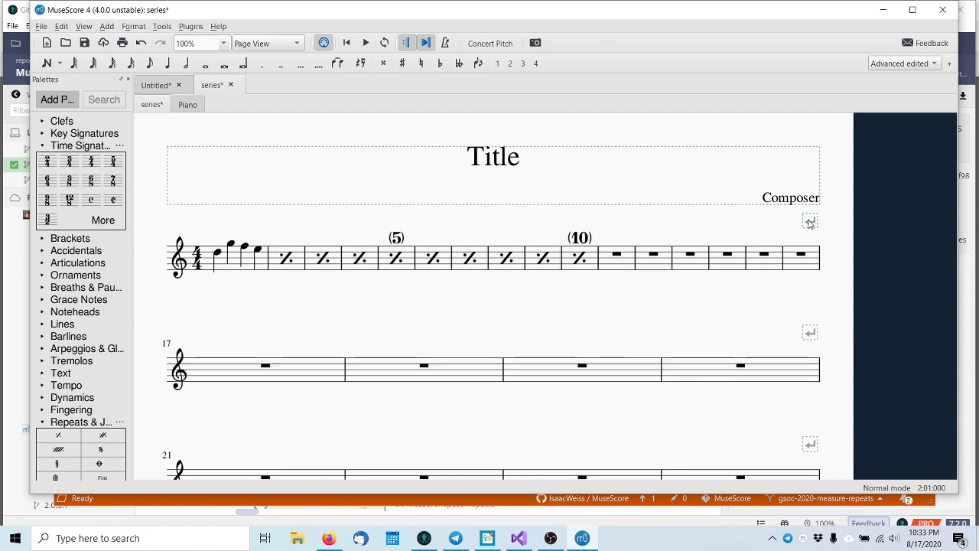
left_click(809, 222)
key("Delete")
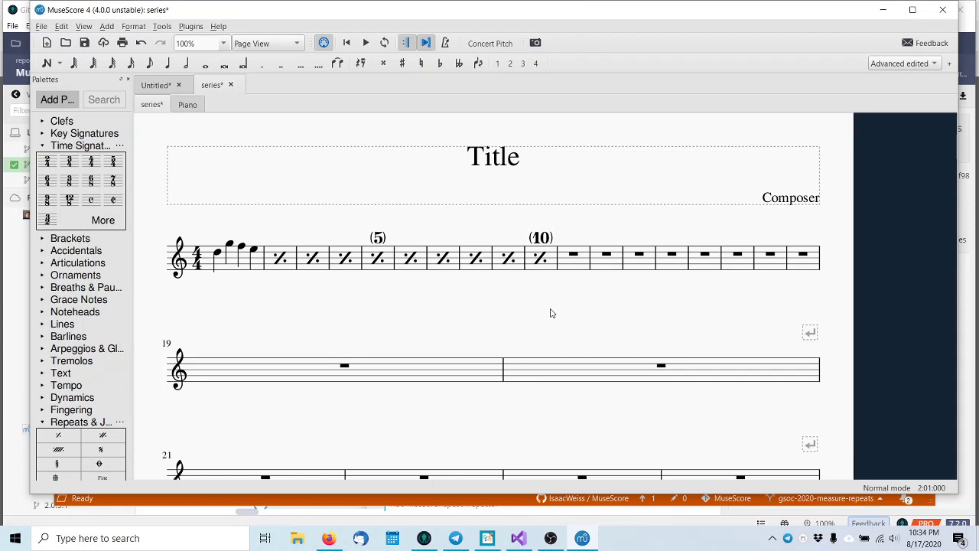
Scroll through the score and bring OBS Studio back to the front
scroll(550, 312, "down", 1)
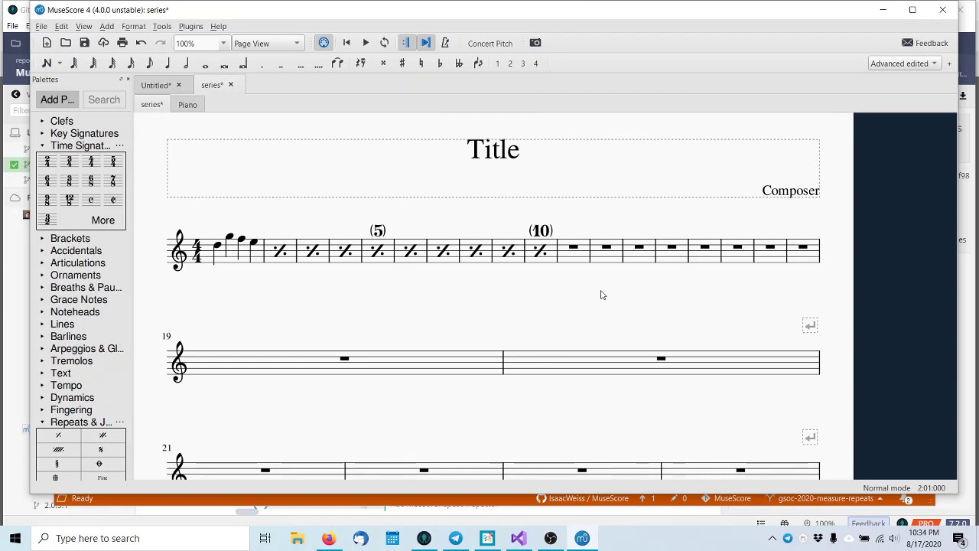
scroll(601, 294, "down", 1)
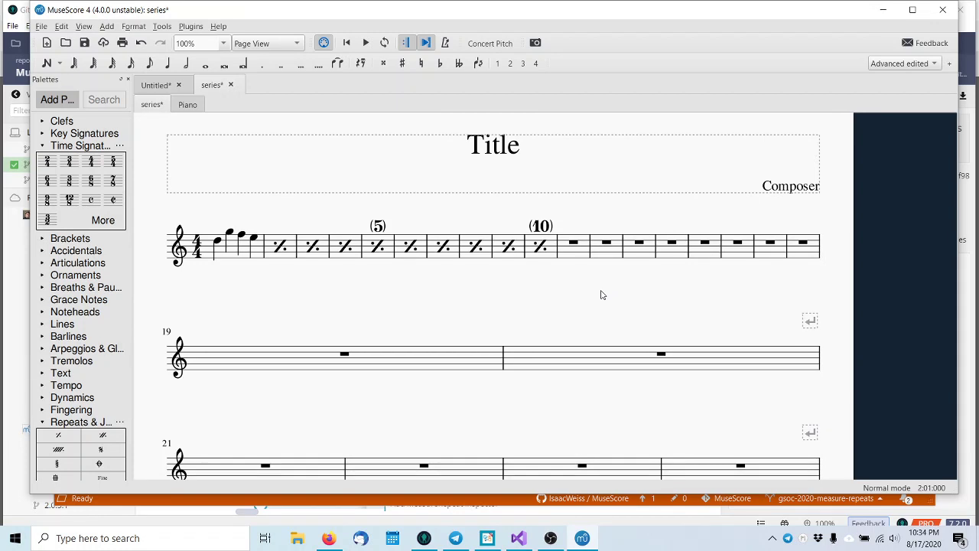
mouse_move(590, 540)
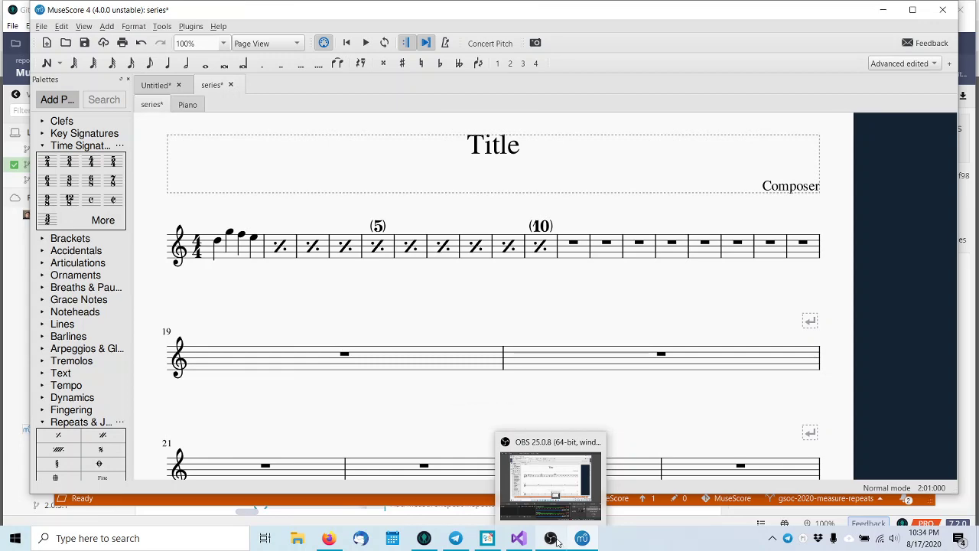
left_click(562, 540)
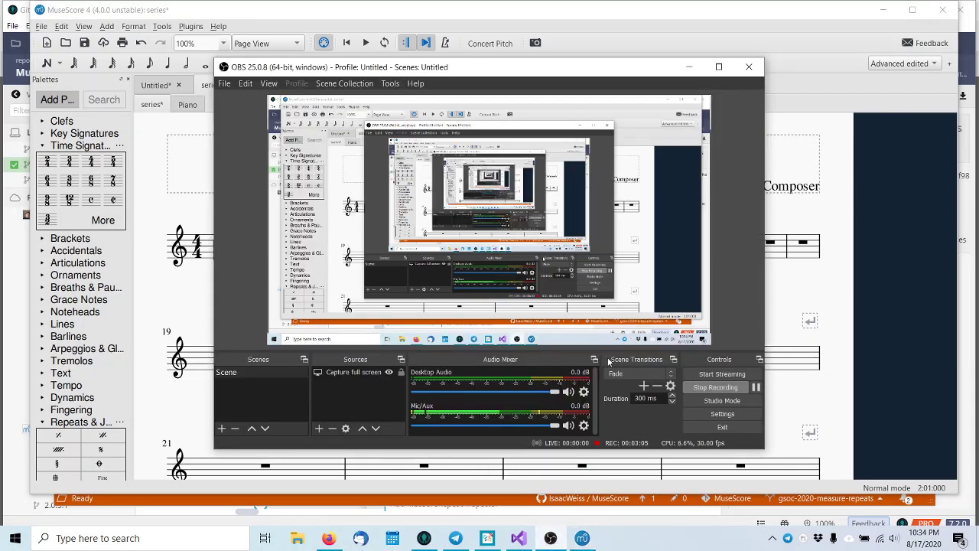